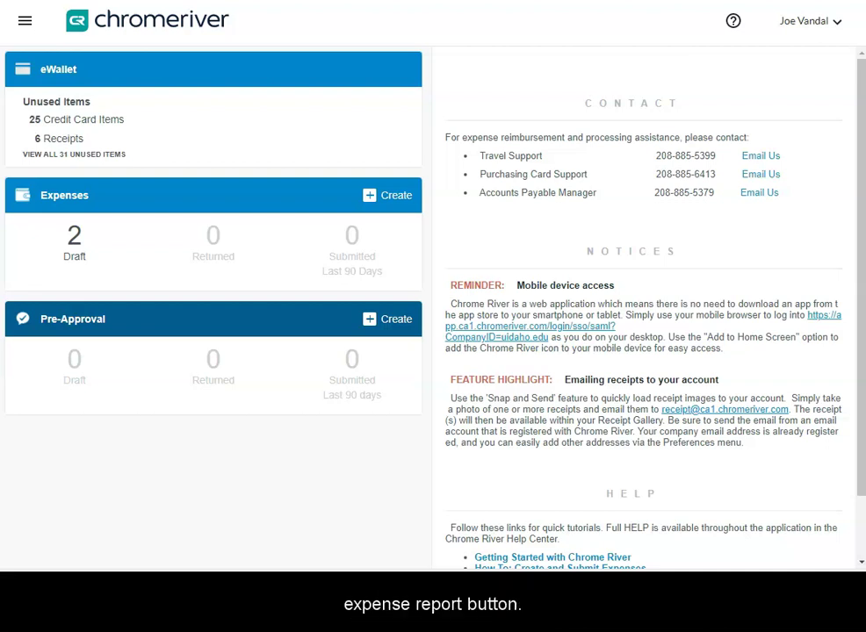
Start a new expense report named 'Training and Research Supplies'
click(394, 198)
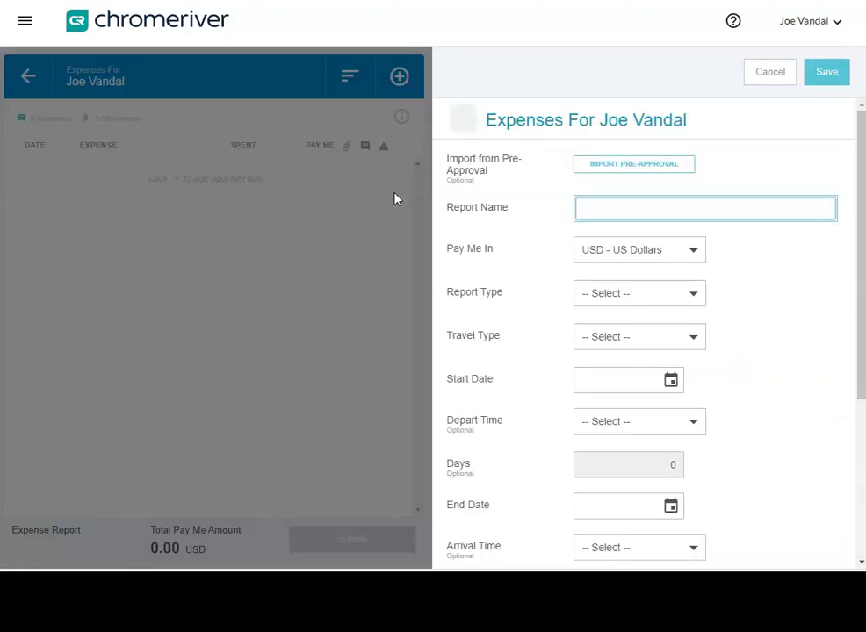
click(492, 174)
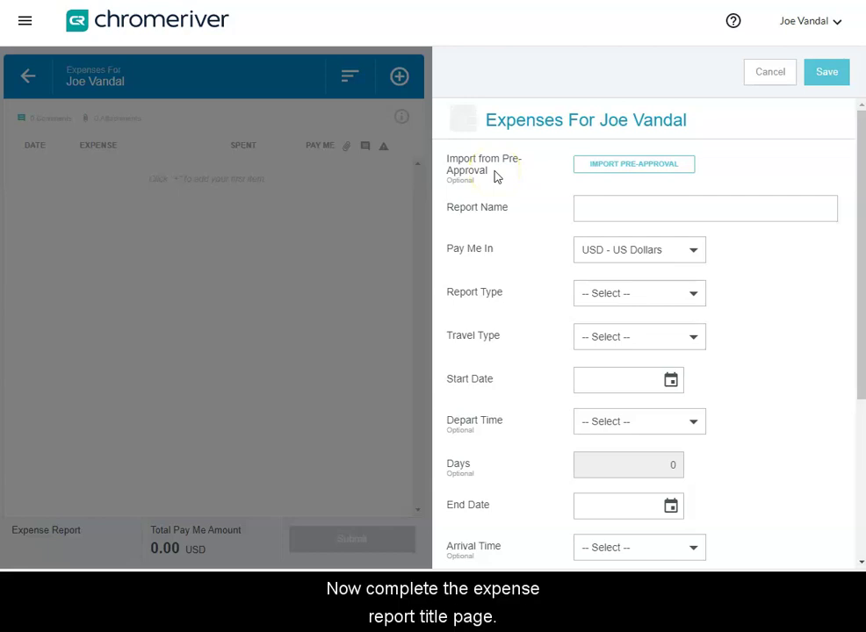
click(596, 207)
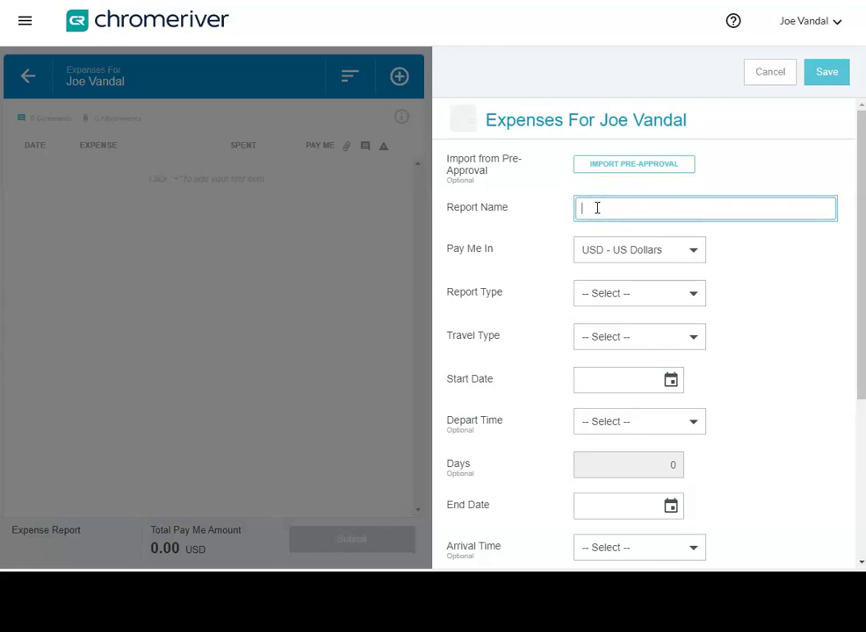
text(Training )
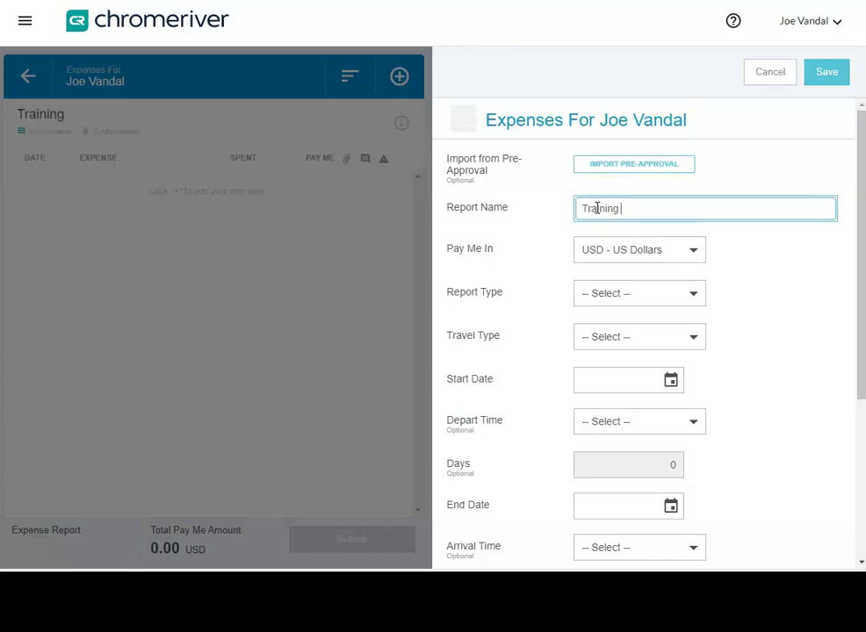
text(and Resear)
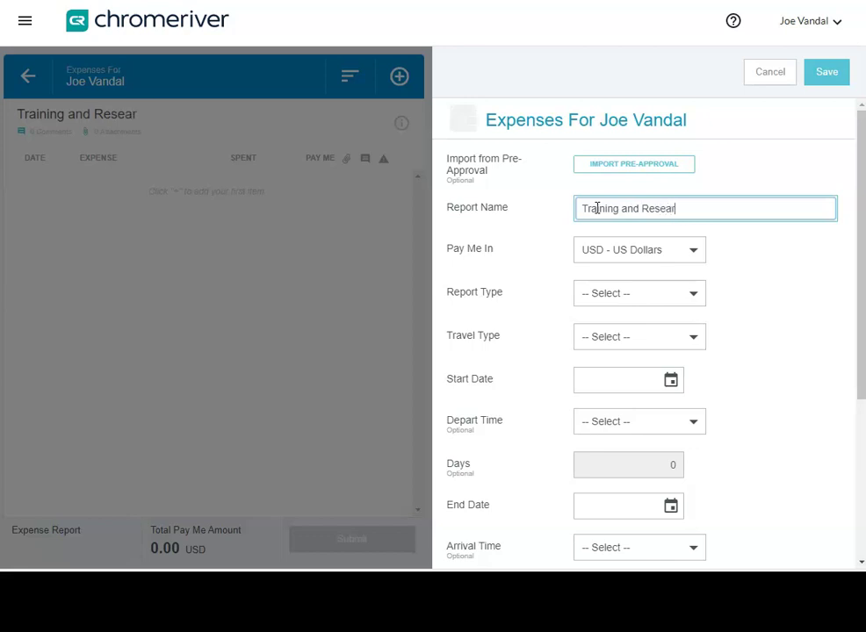
text(ch Supplies)
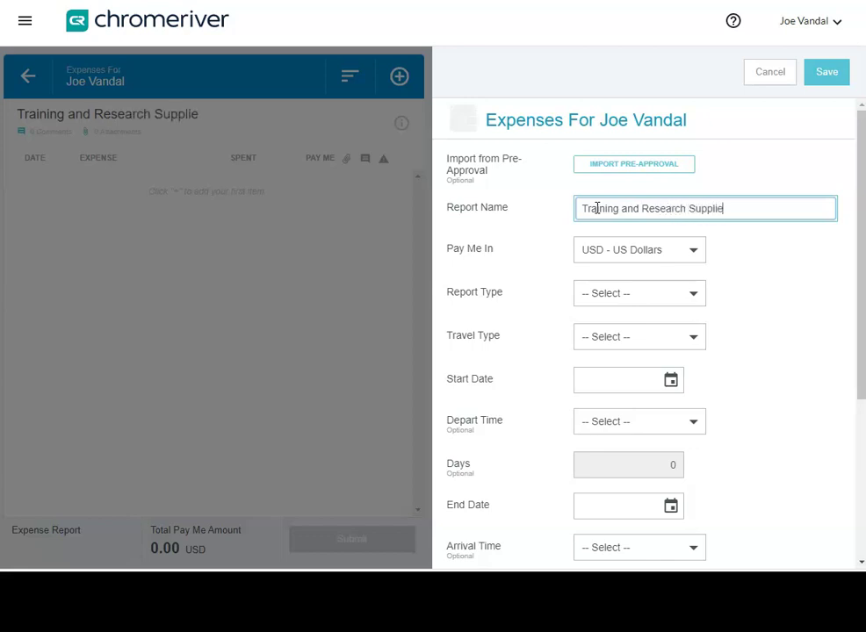
Set report type Non-Travel Expenses, purpose 'Supplies for project', and choose the suggested GL approver
click(688, 292)
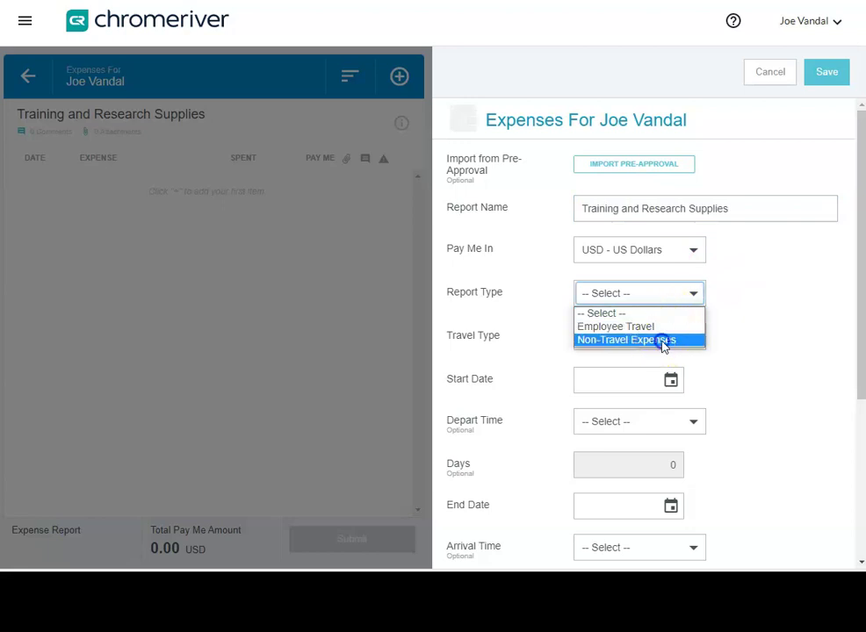
click(664, 342)
click(592, 380)
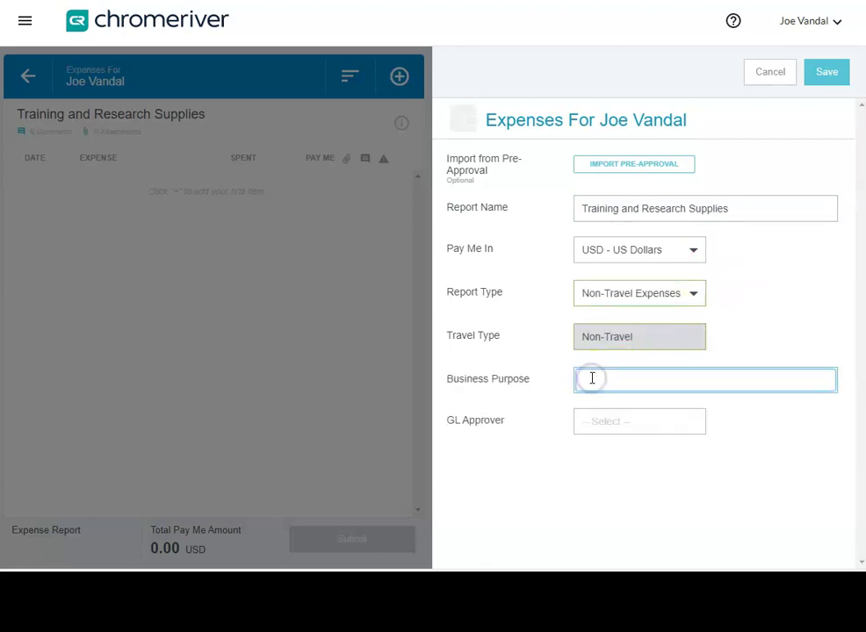
text(Supplies)
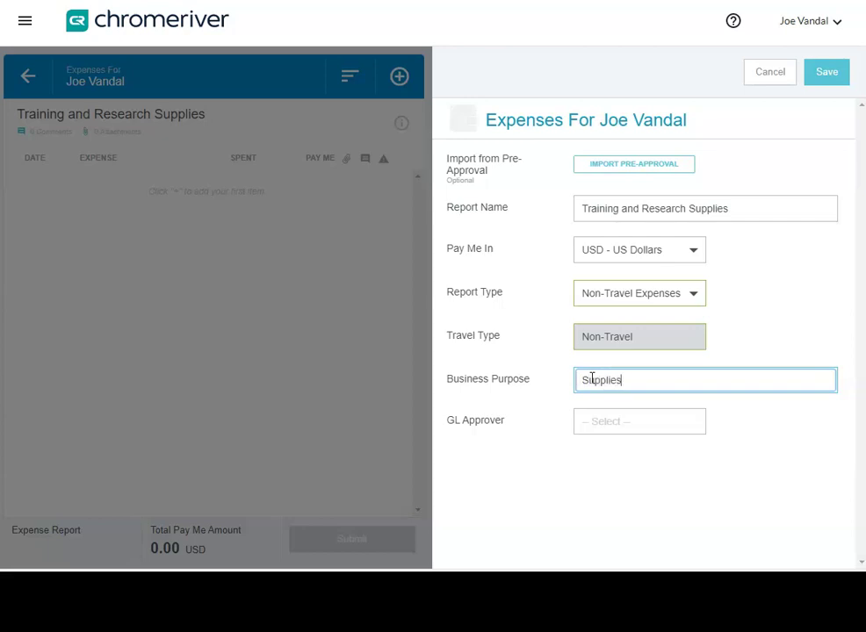
text( for project)
click(618, 421)
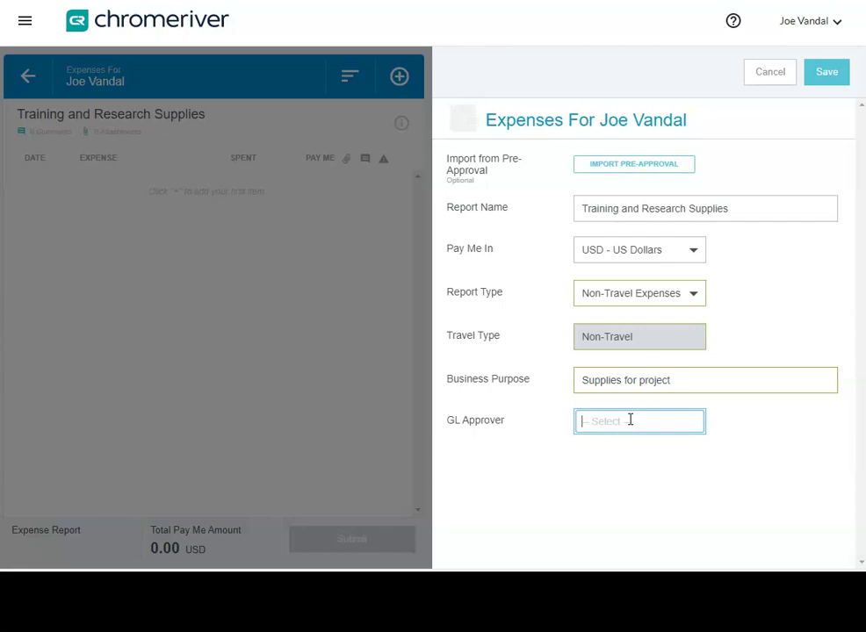
text(chr)
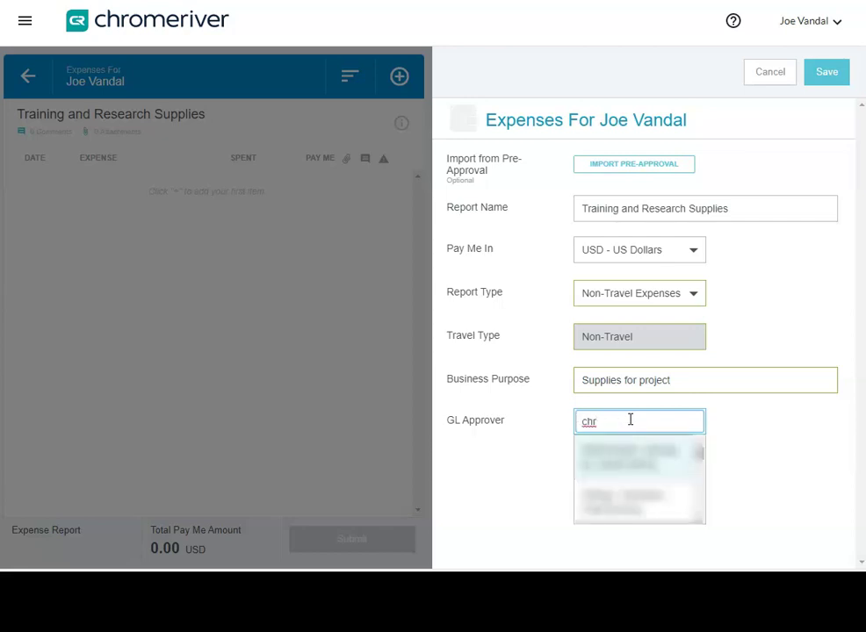
click(623, 502)
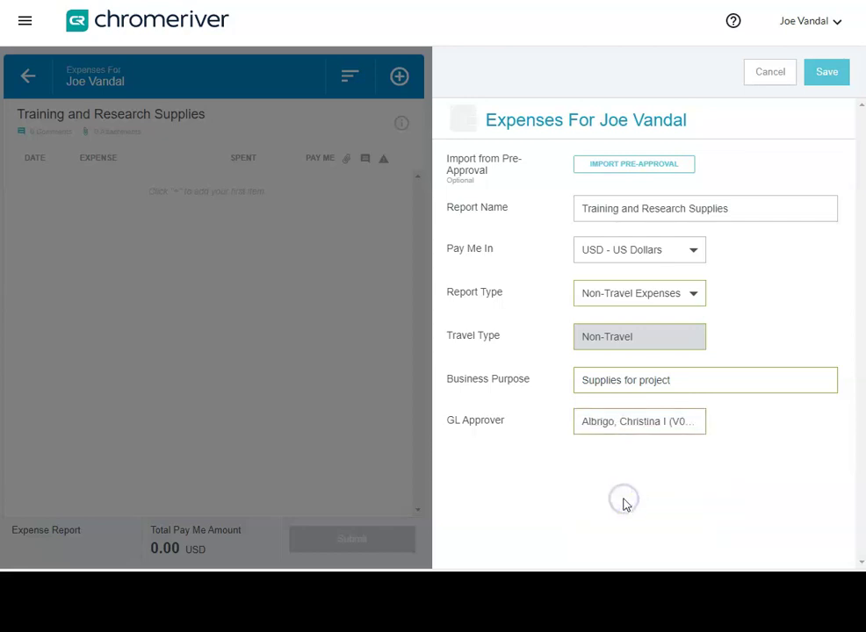
Save the report header and add the 29.32 WALMART.COM credit card charge to the report
click(824, 77)
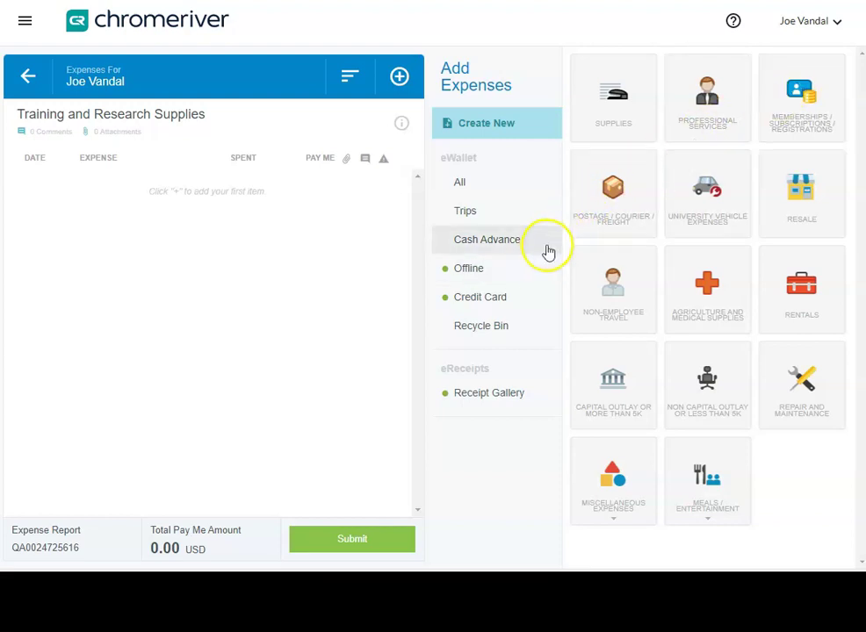
click(494, 301)
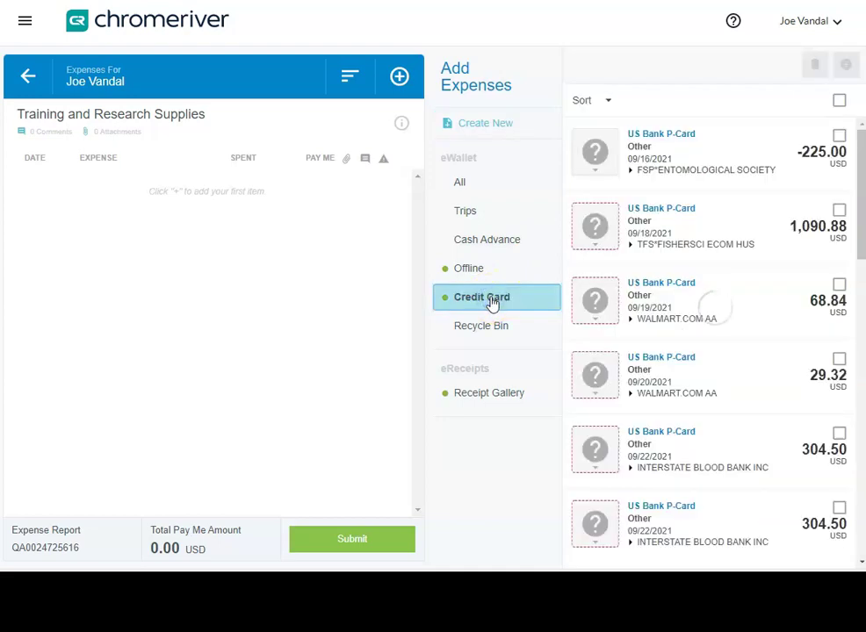
click(839, 362)
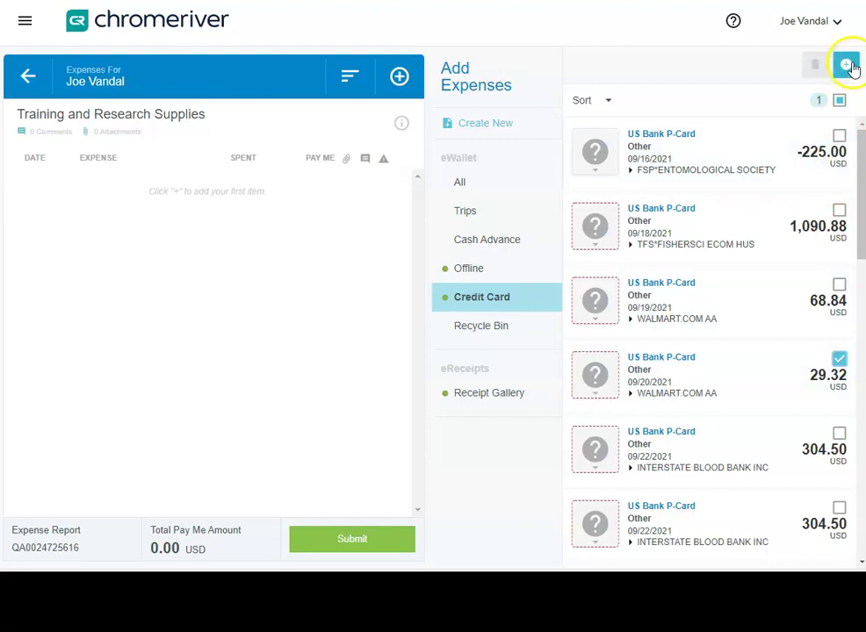
click(846, 66)
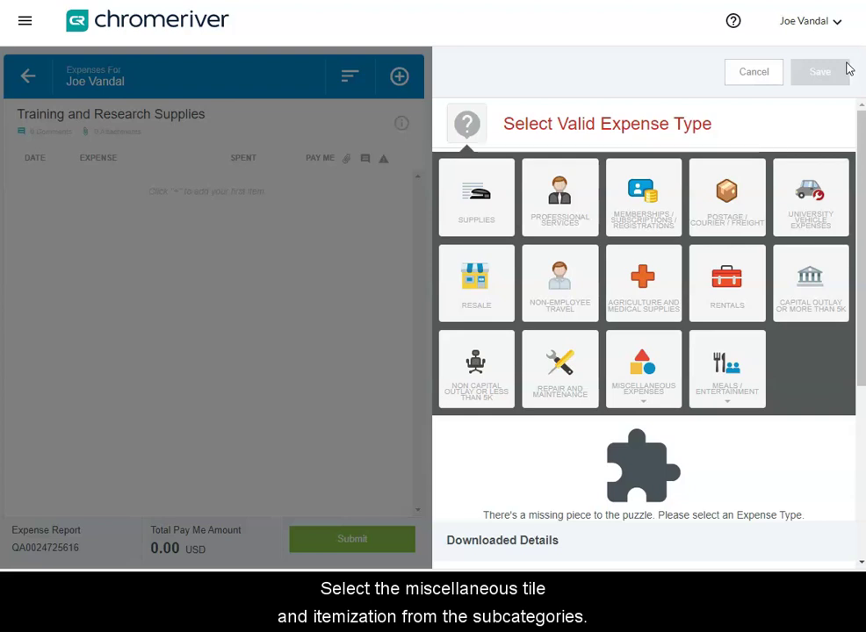
Make the charge a Miscellaneous Itemization described 'training and research supplies' under account Miscellaneous Expense
click(642, 400)
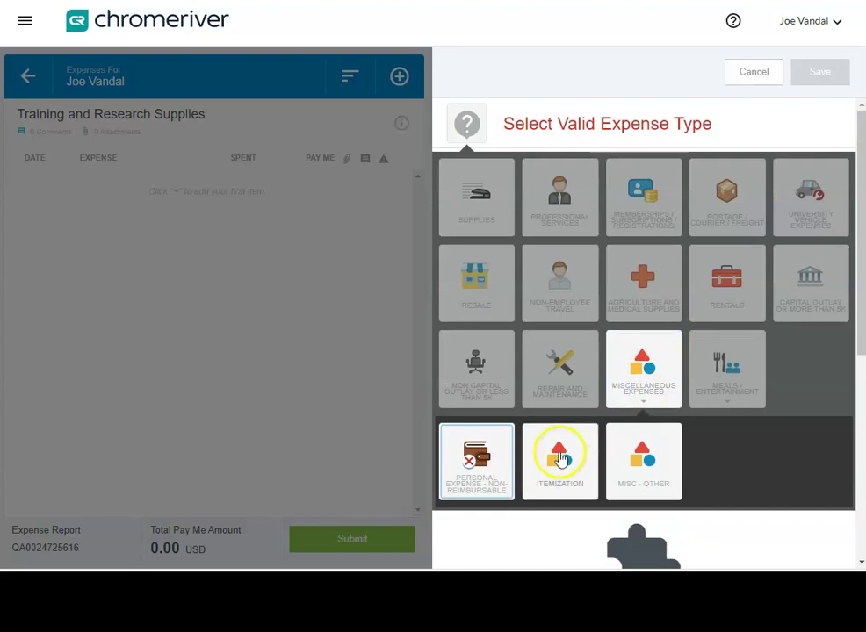
click(559, 457)
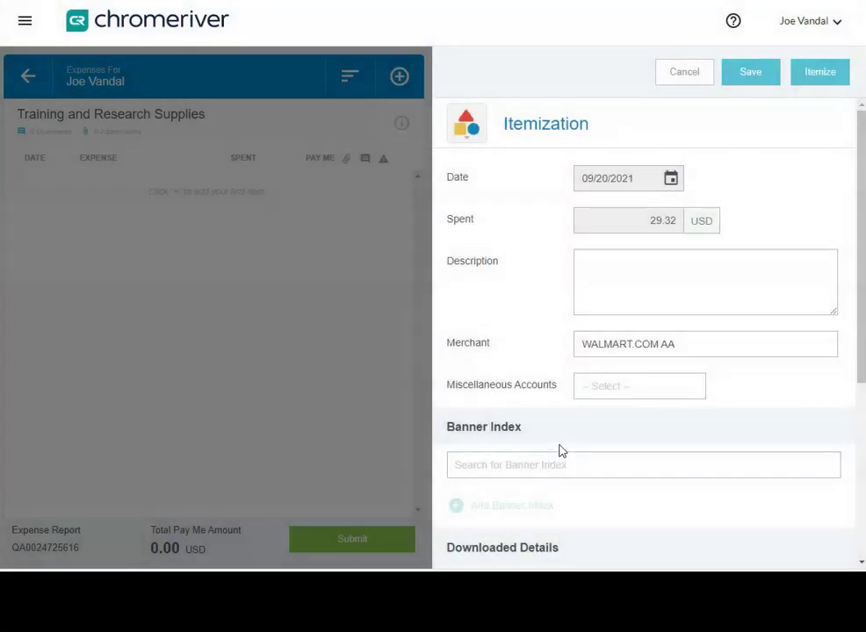
click(565, 438)
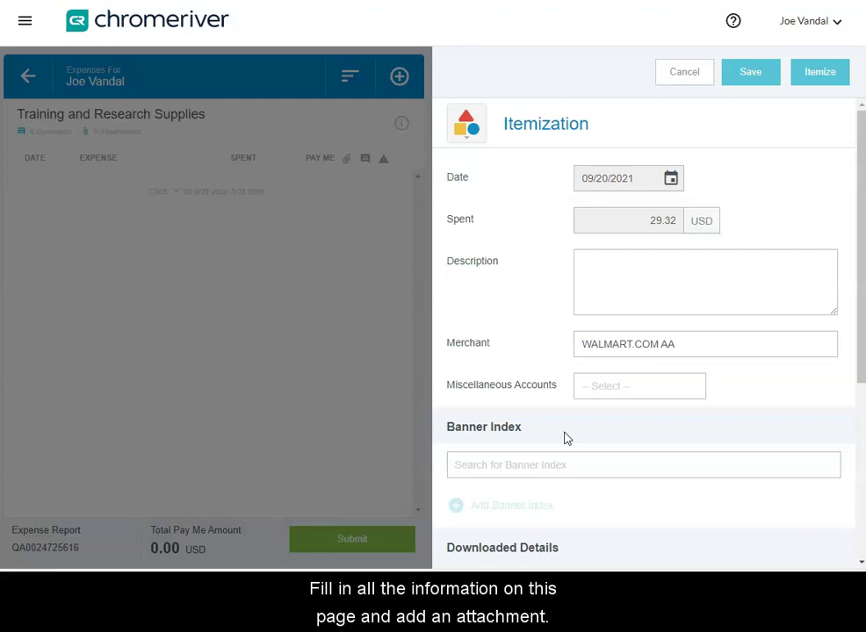
click(600, 265)
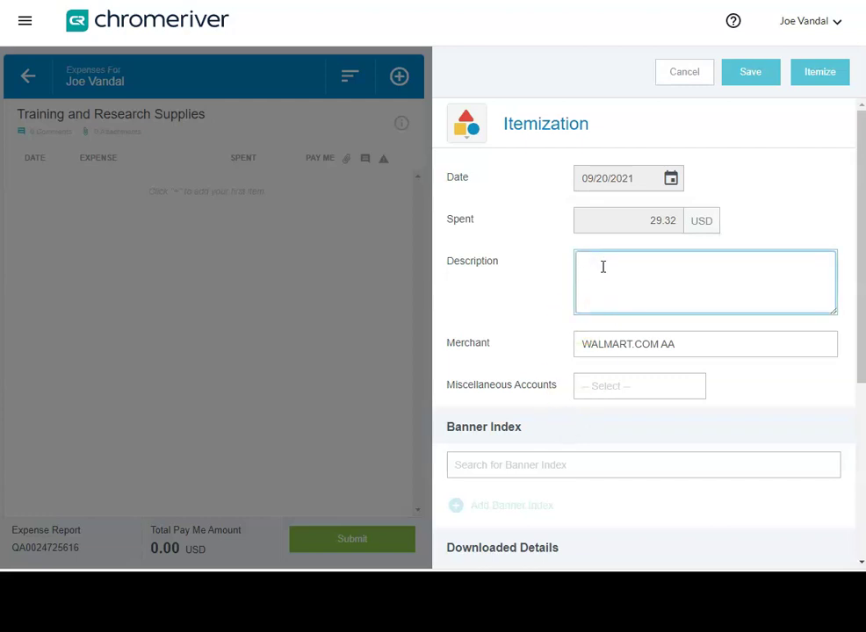
text(training and research supplies)
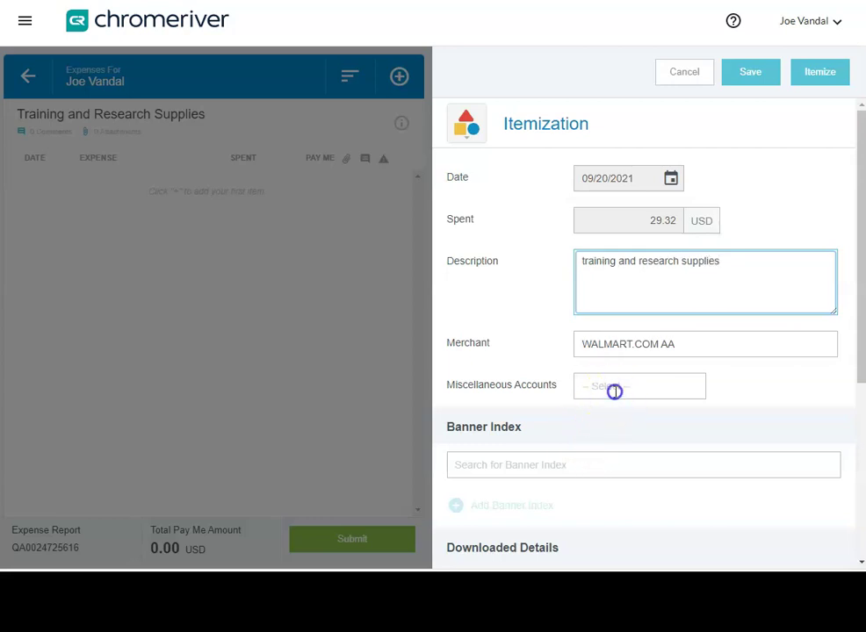
click(615, 391)
click(615, 416)
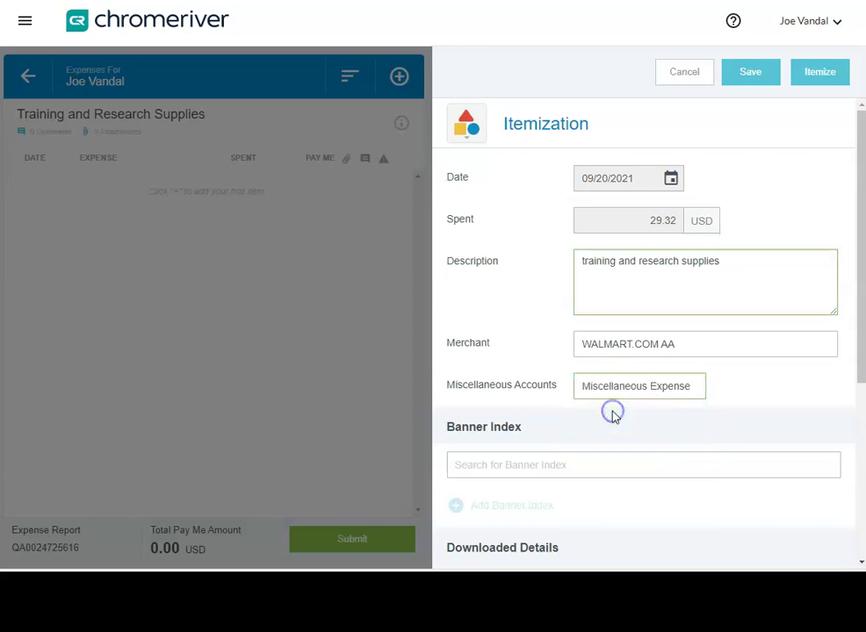
Choose the Purchasing Card banner index, leaving Activity Code and Location Code blank
click(536, 470)
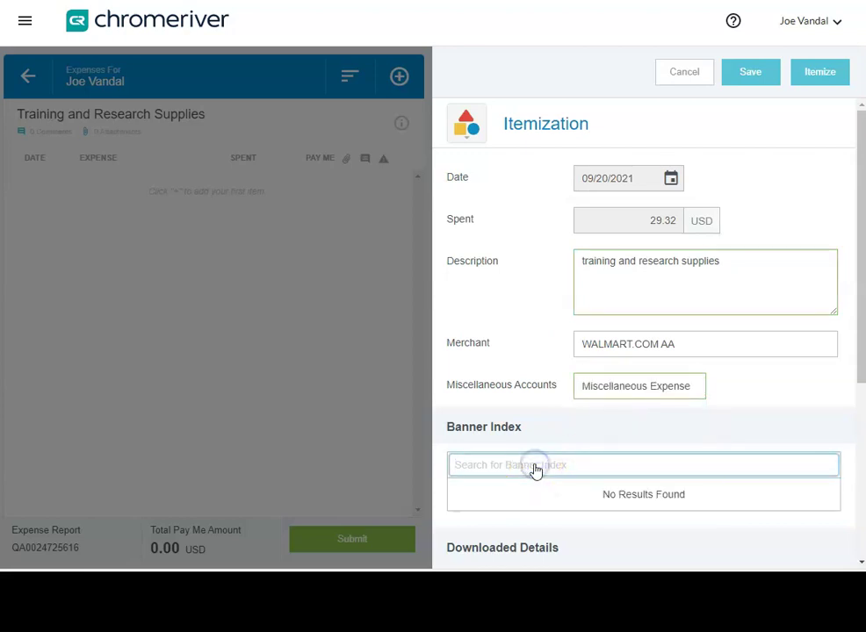
click(524, 494)
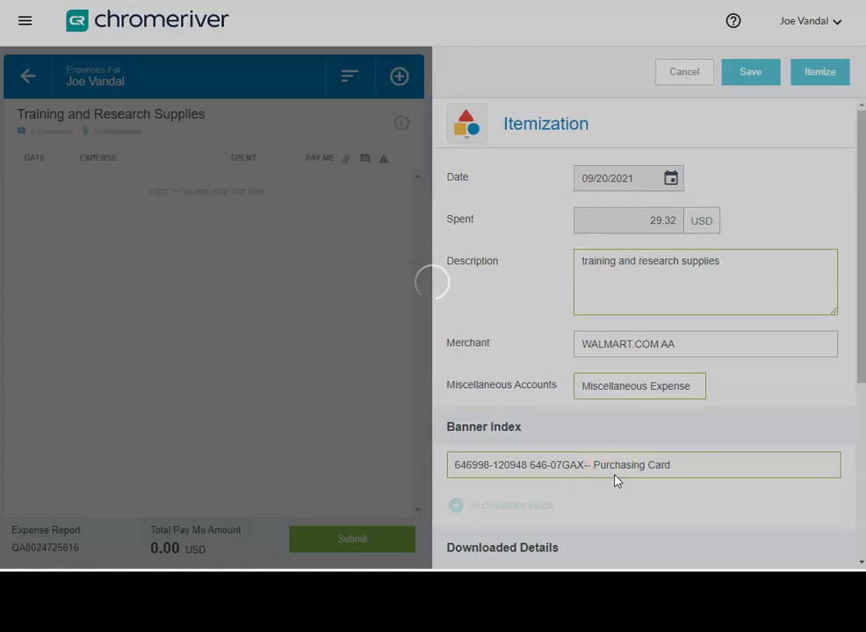
scroll(610, 481, down, 1)
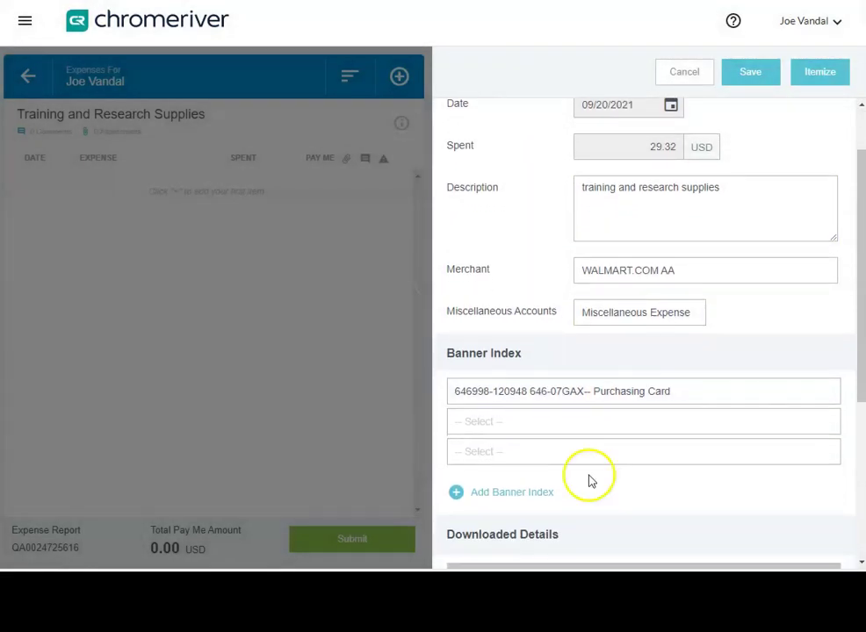
click(518, 426)
text(leave)
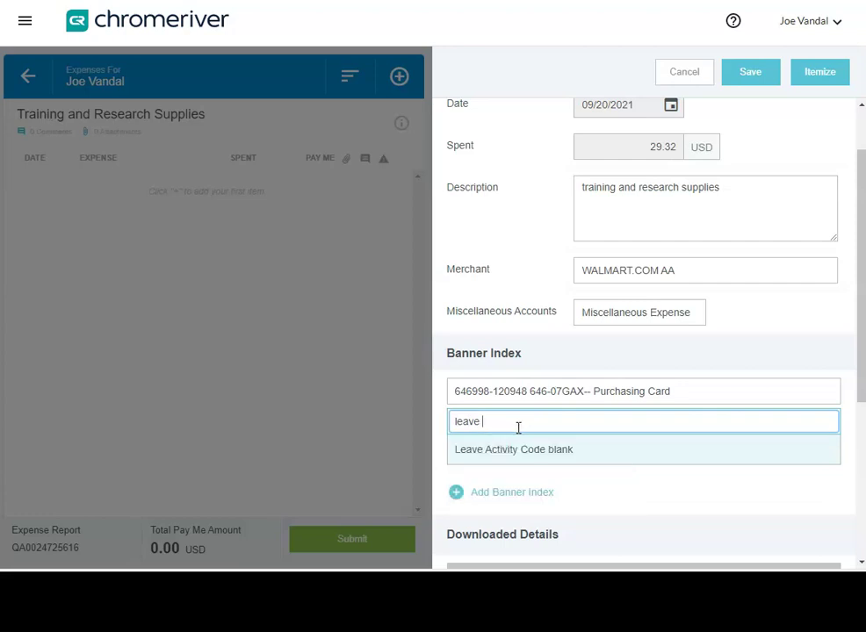
click(518, 450)
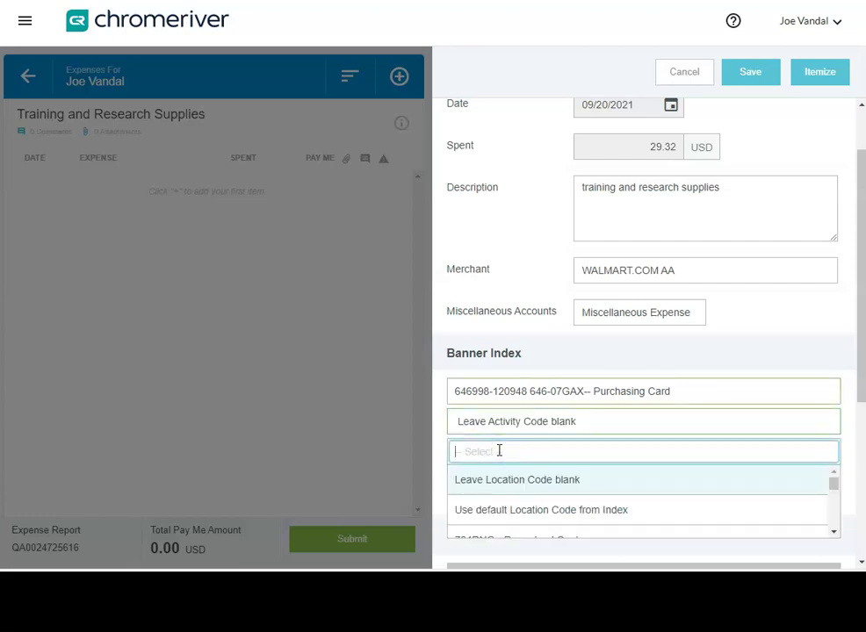
text(leave)
click(492, 482)
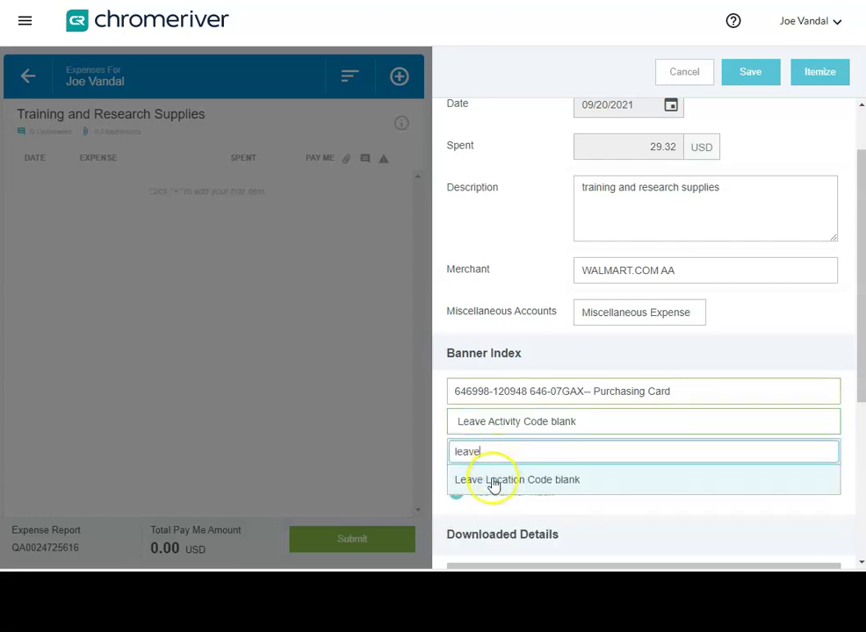
Attach the 10/06/2021 Walmart receipt from the Receipt Gallery to the charge
scroll(596, 485, down, 3)
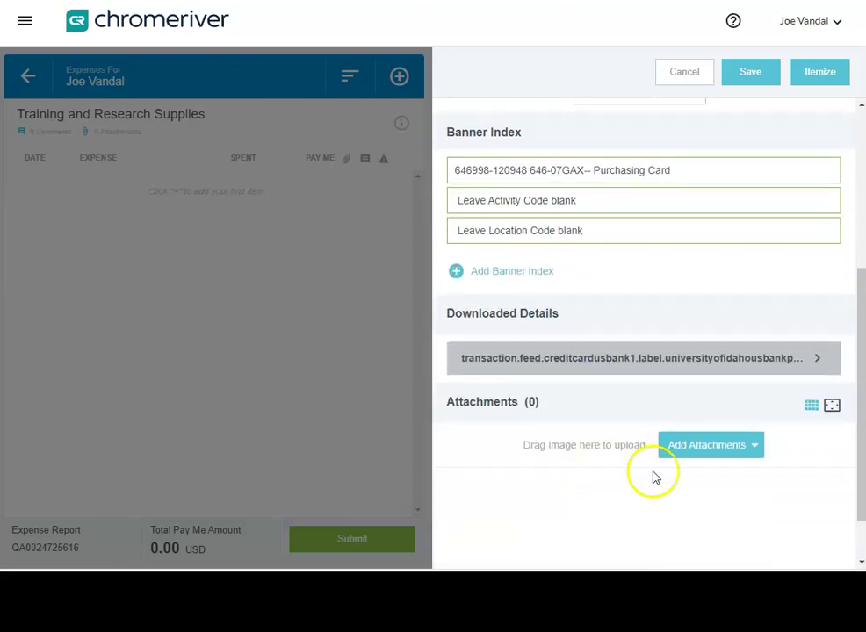
click(683, 451)
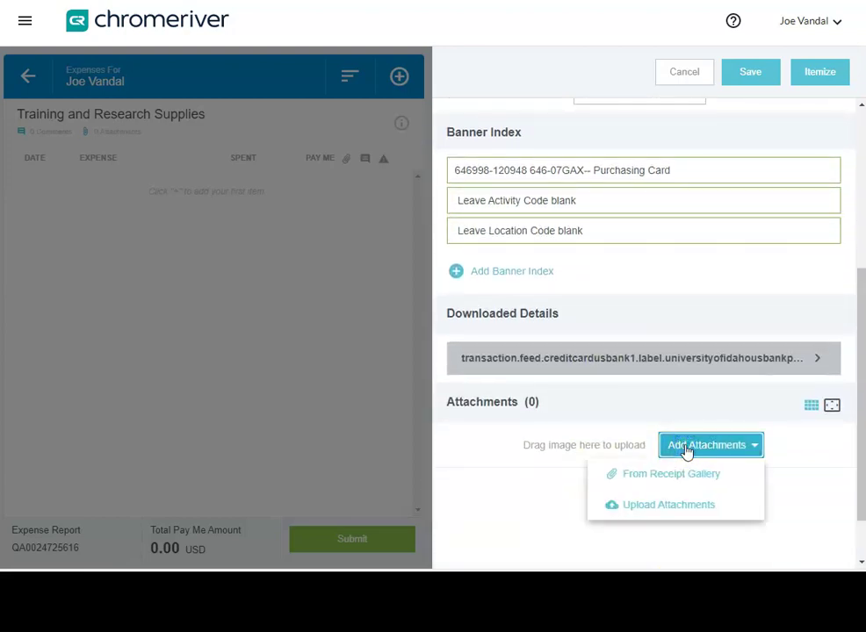
click(672, 475)
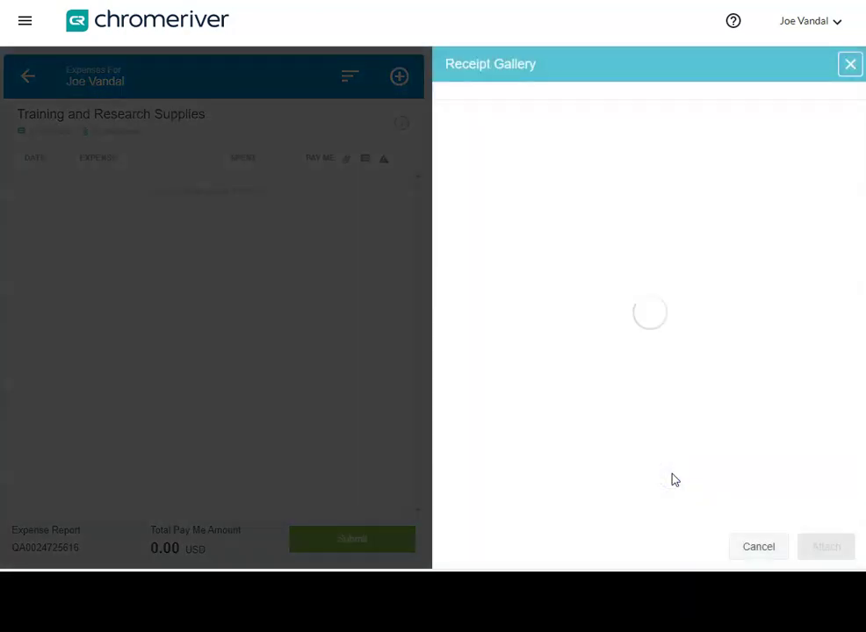
click(457, 153)
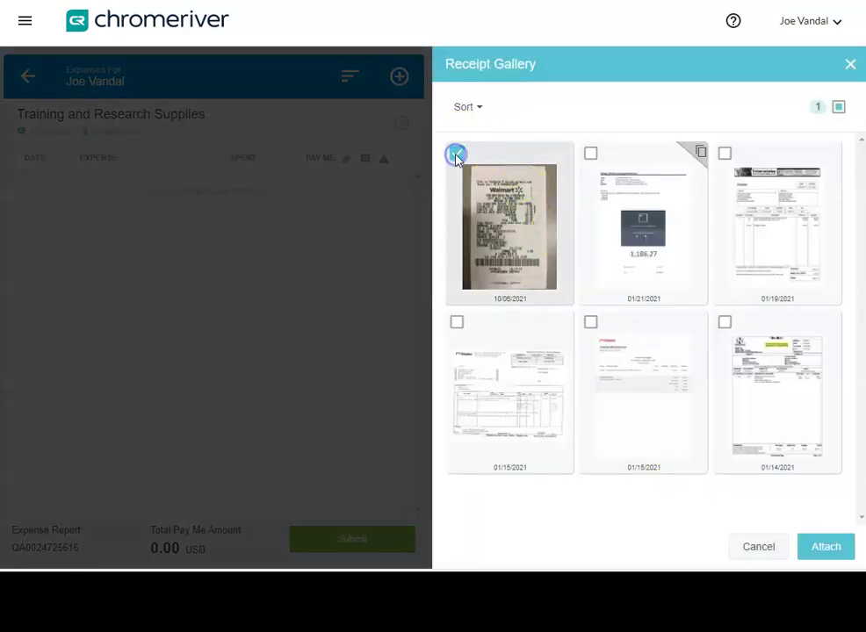
click(813, 547)
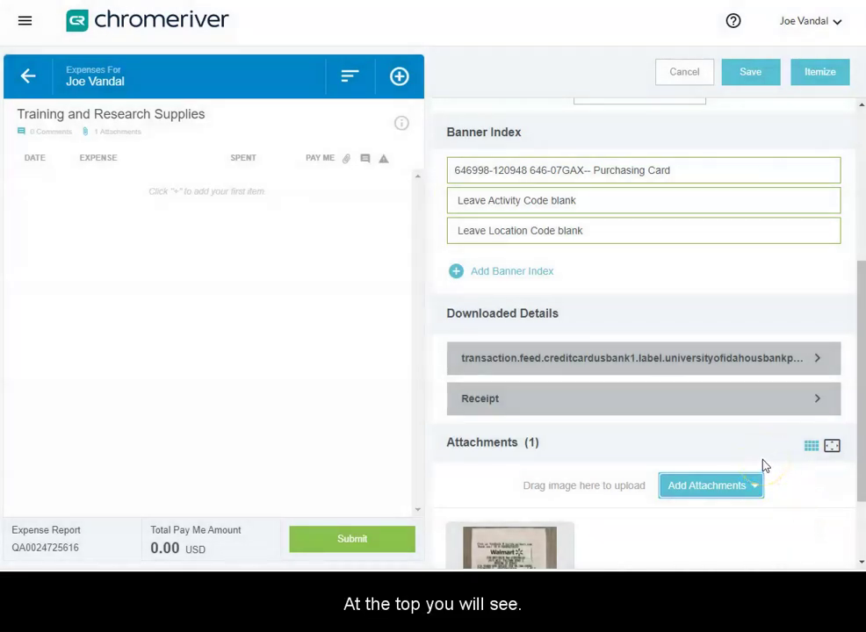
Itemize the 29.32 Walmart charge and add a Supplies itemization line
scroll(763, 466, up, 3)
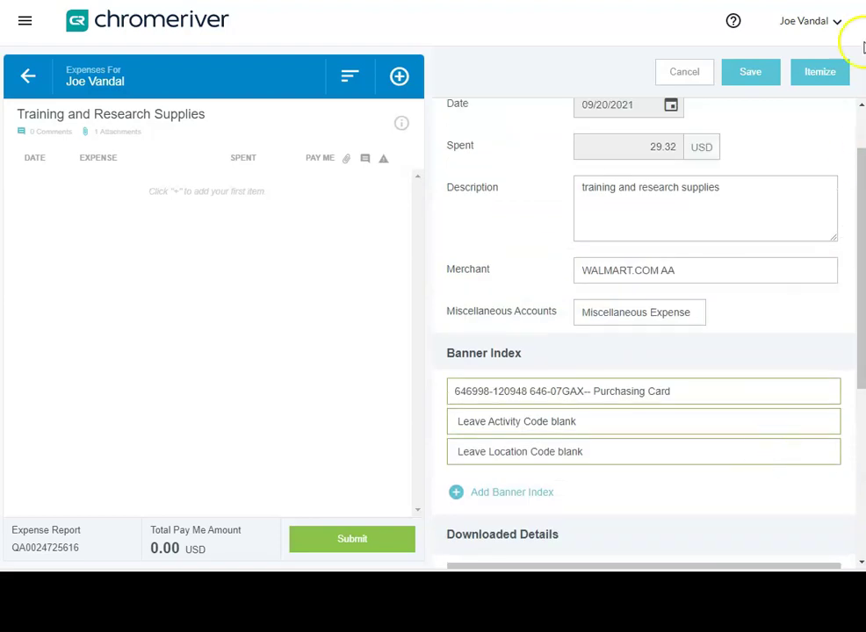
click(812, 80)
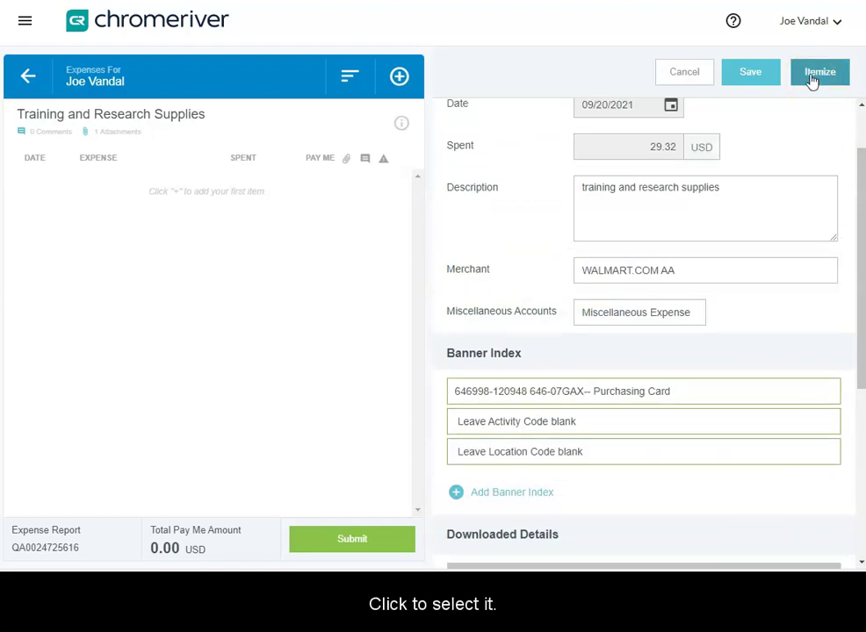
click(812, 80)
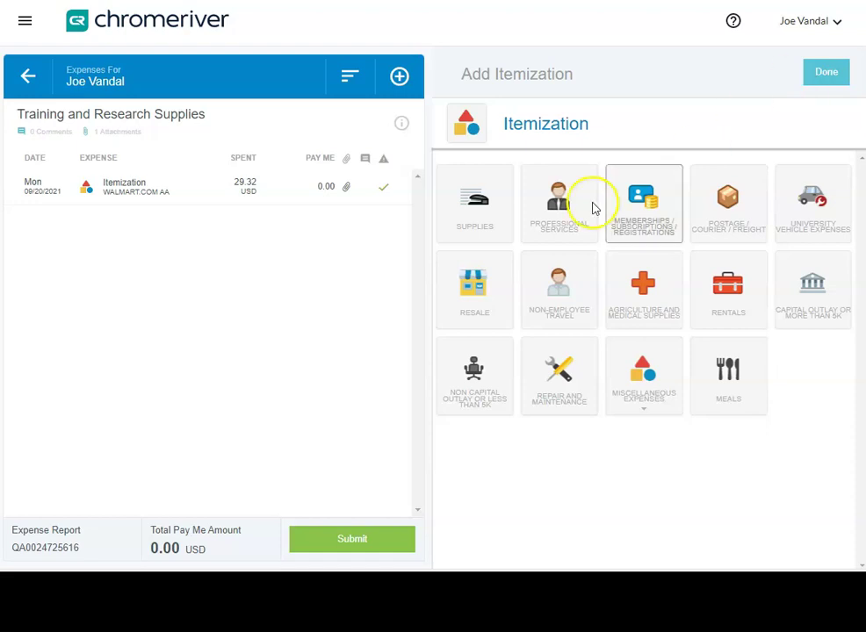
click(474, 215)
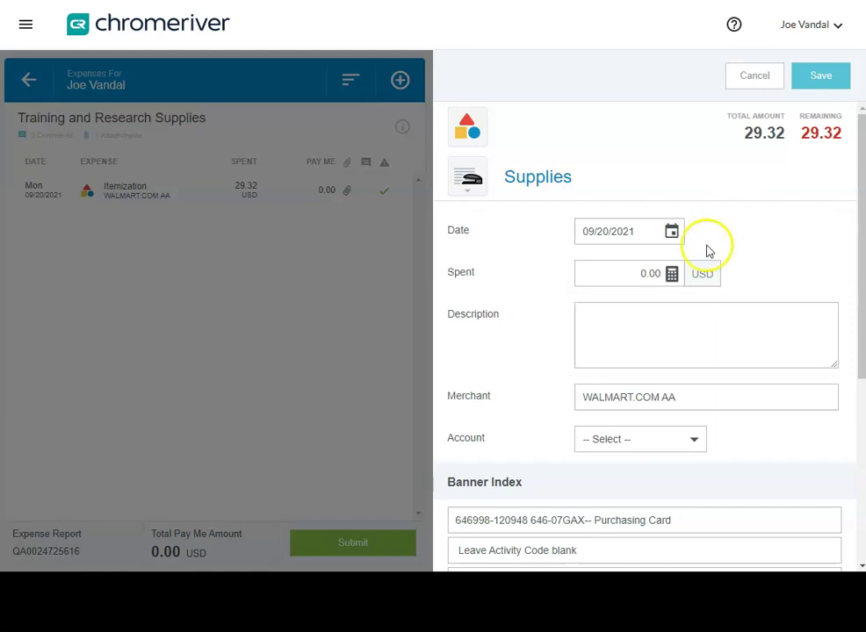
Save a 12.50 'Training Supplies' line under account E5071-Training Supplies
click(657, 274)
text(12.50)
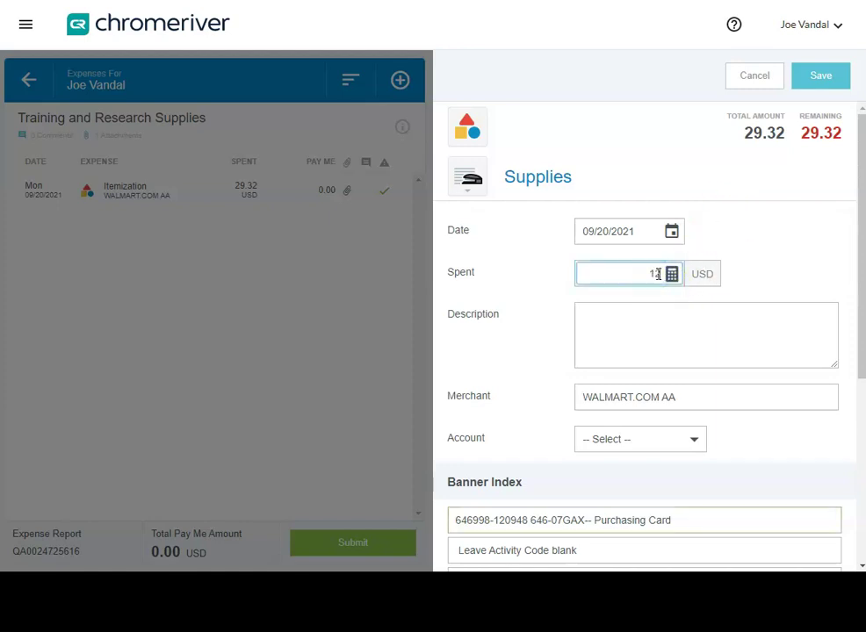
click(603, 325)
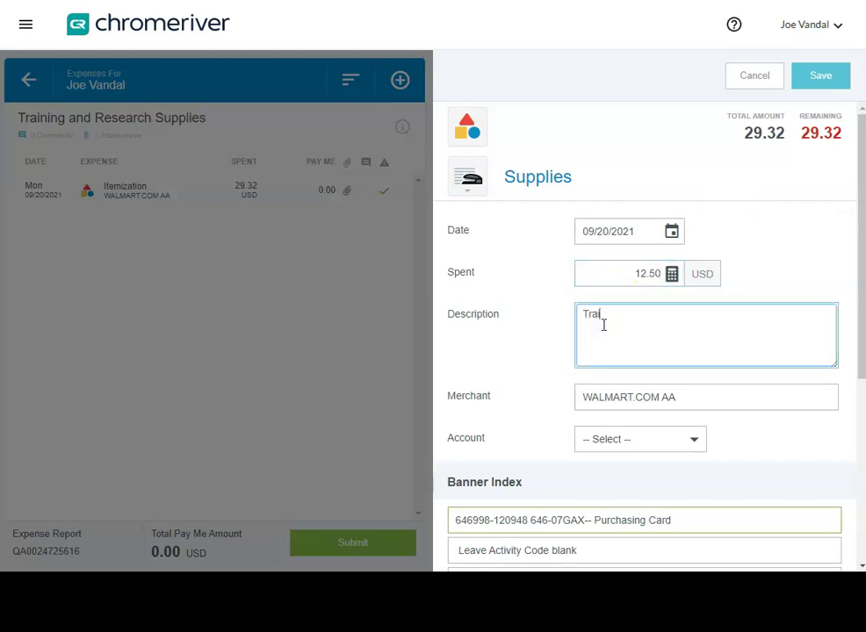
text(Training Supplies)
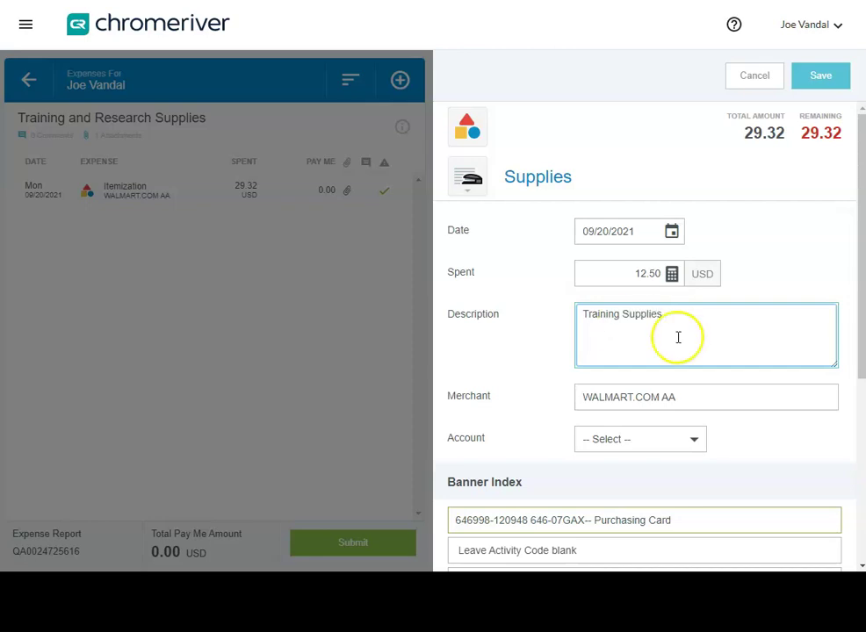
click(647, 441)
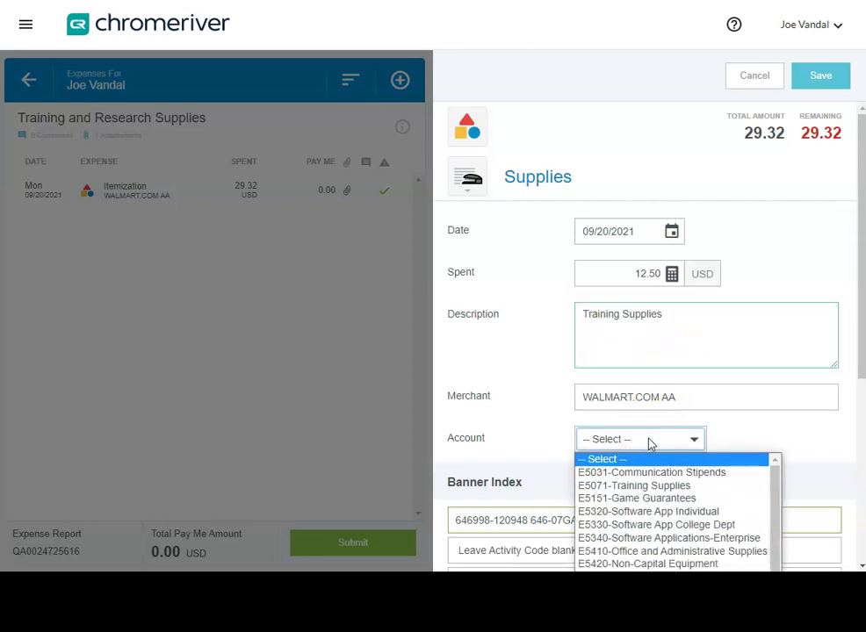
click(650, 486)
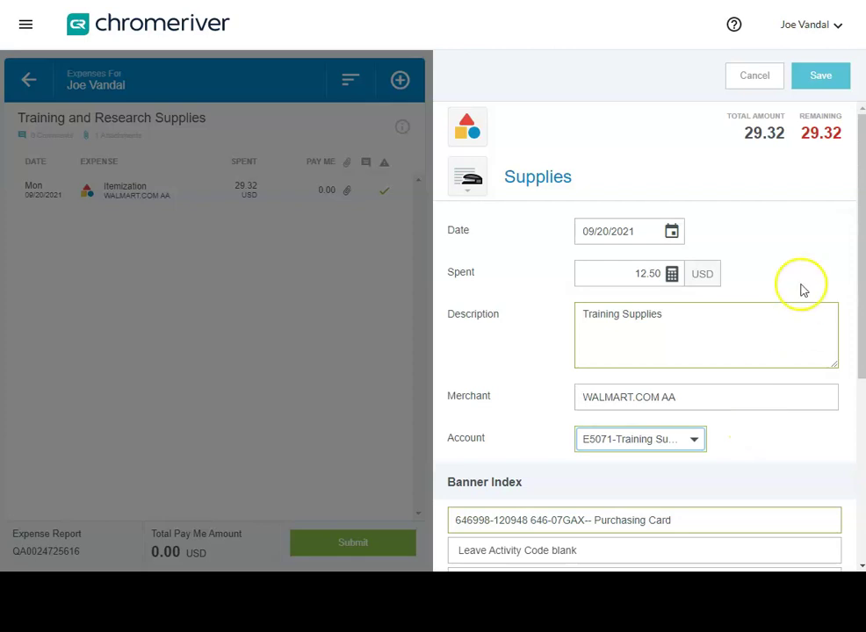
click(819, 76)
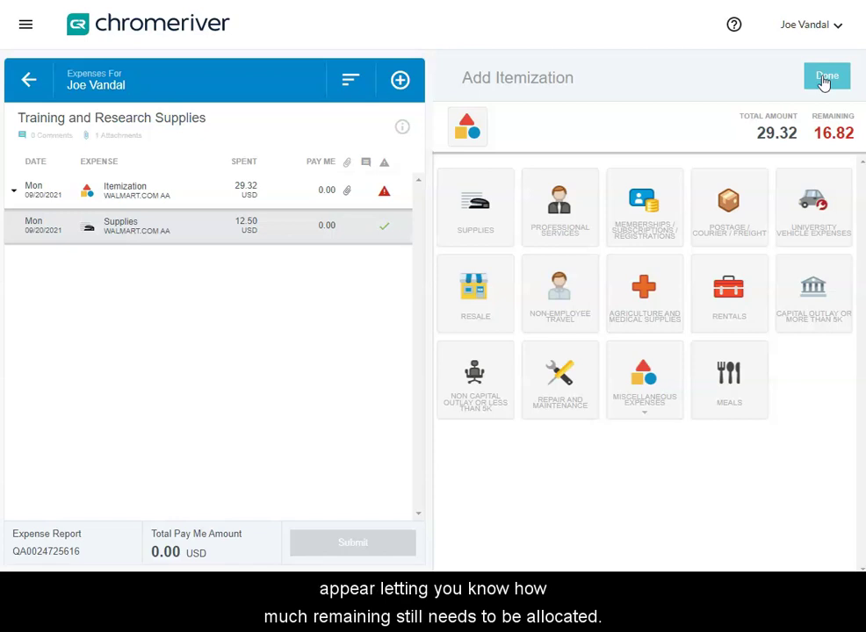
Add another Supplies itemization line for the remaining 16.82
click(815, 87)
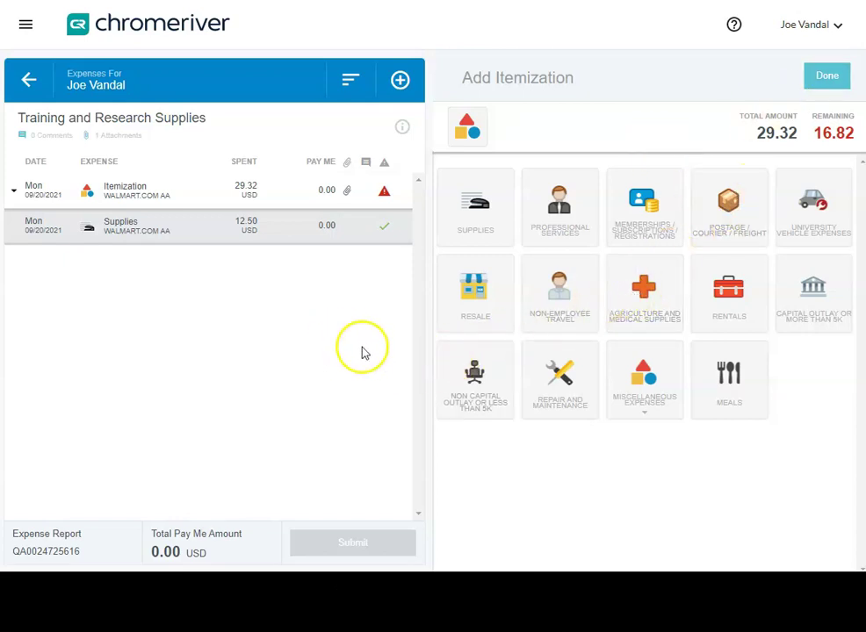
click(485, 216)
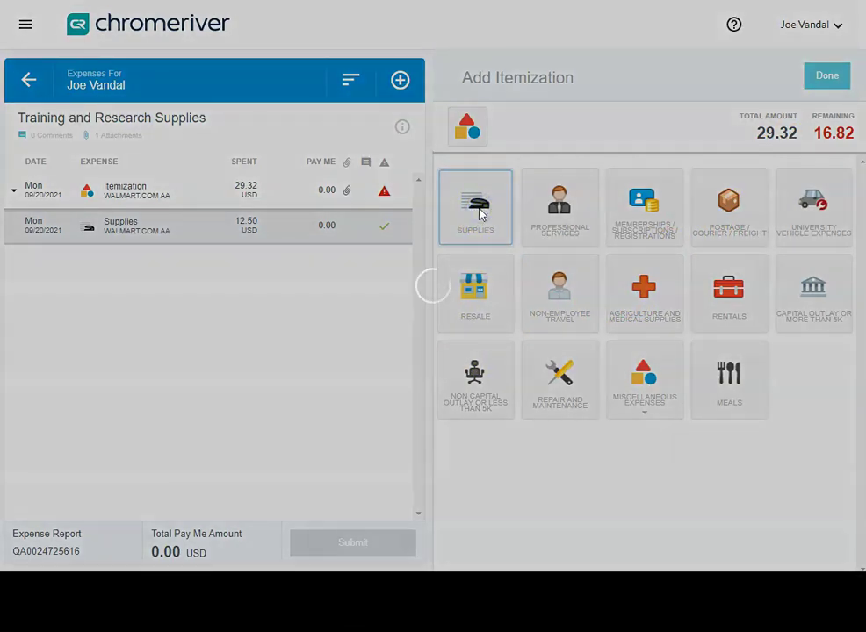
click(483, 217)
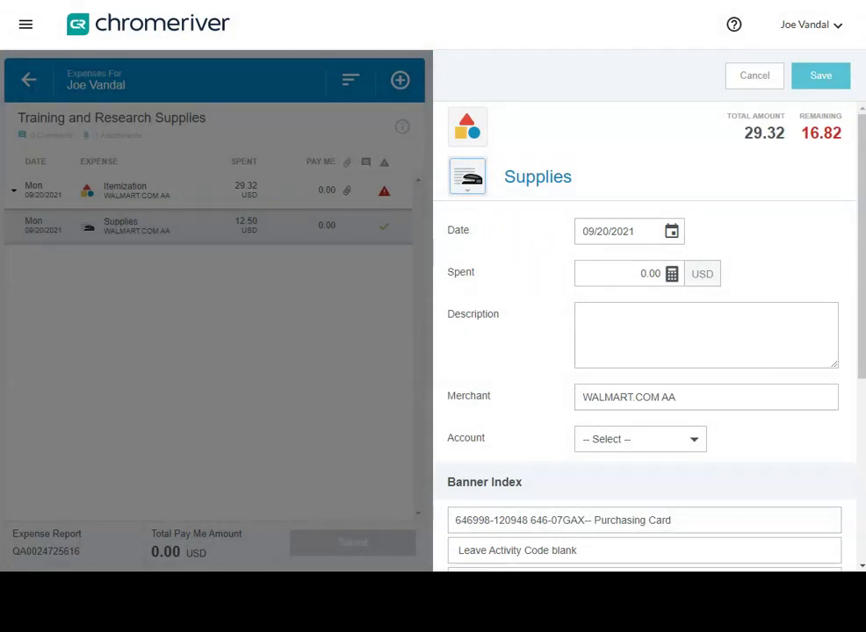
Save a 16.82 'Research Supplies' line under account E5724-Research Supplies
click(630, 273)
text(16.82)
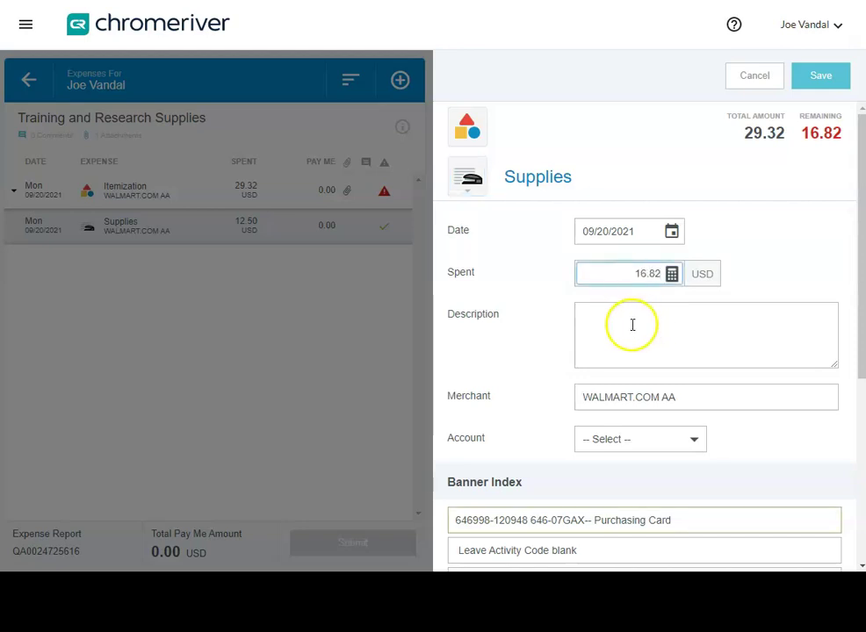
click(605, 320)
text(Re)
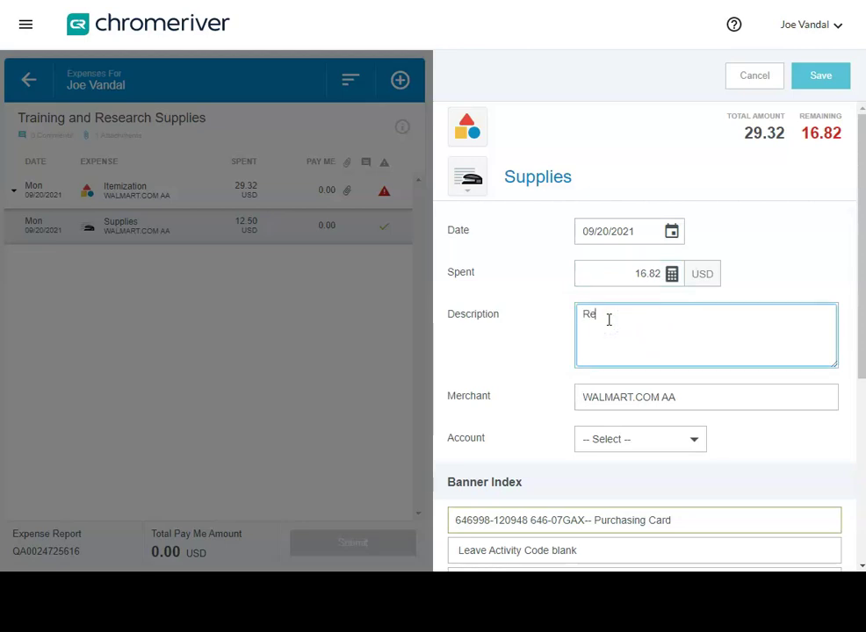
text(search Supplies)
click(627, 444)
click(629, 446)
scroll(638, 450, down, 1)
click(685, 366)
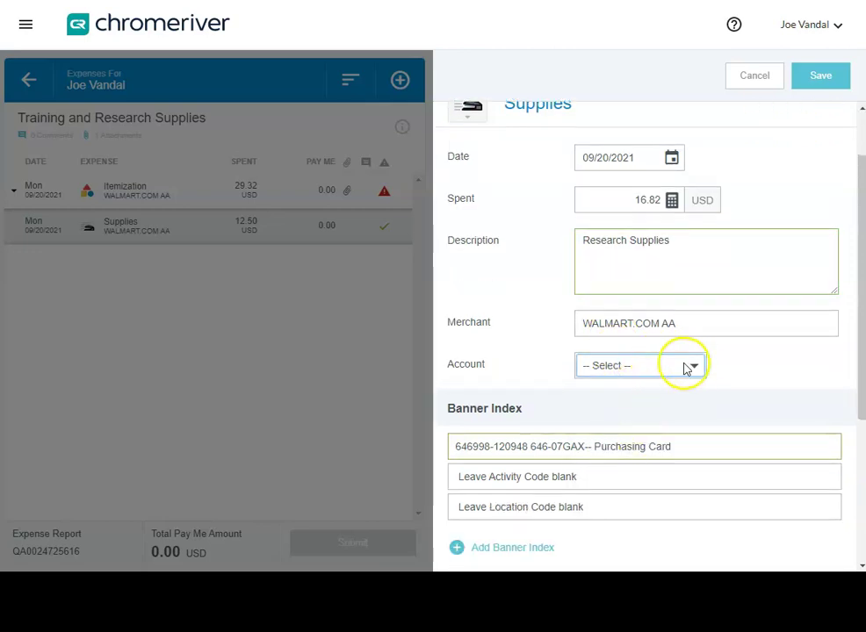
scroll(676, 426, down, 3)
scroll(679, 427, down, 1)
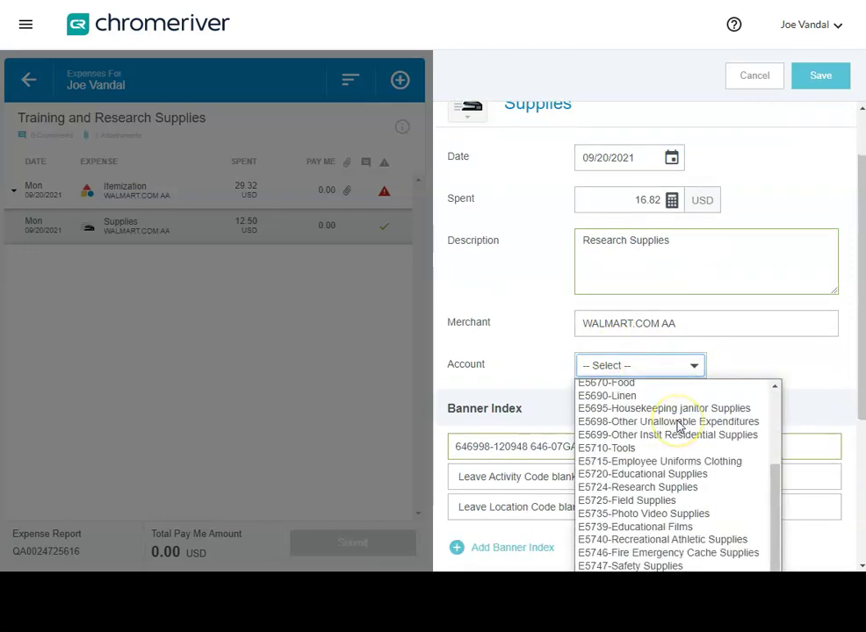
click(666, 486)
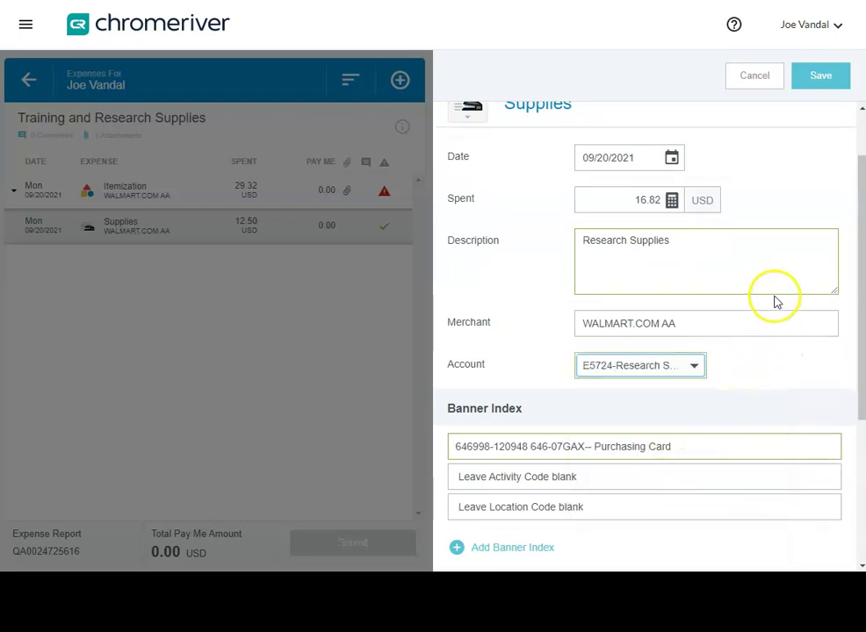
click(815, 79)
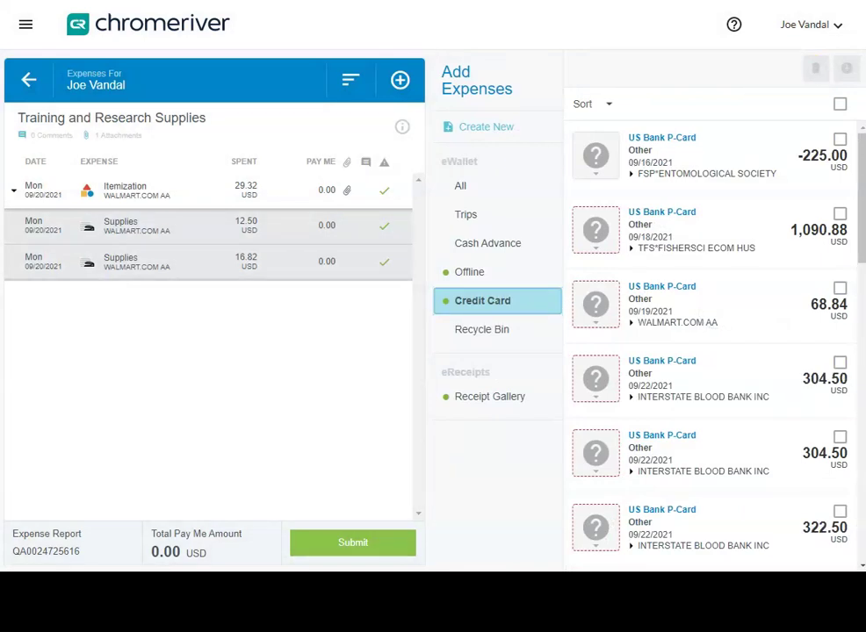
Submit the Training and Research Supplies report to reach the Submit Confirmation
click(341, 197)
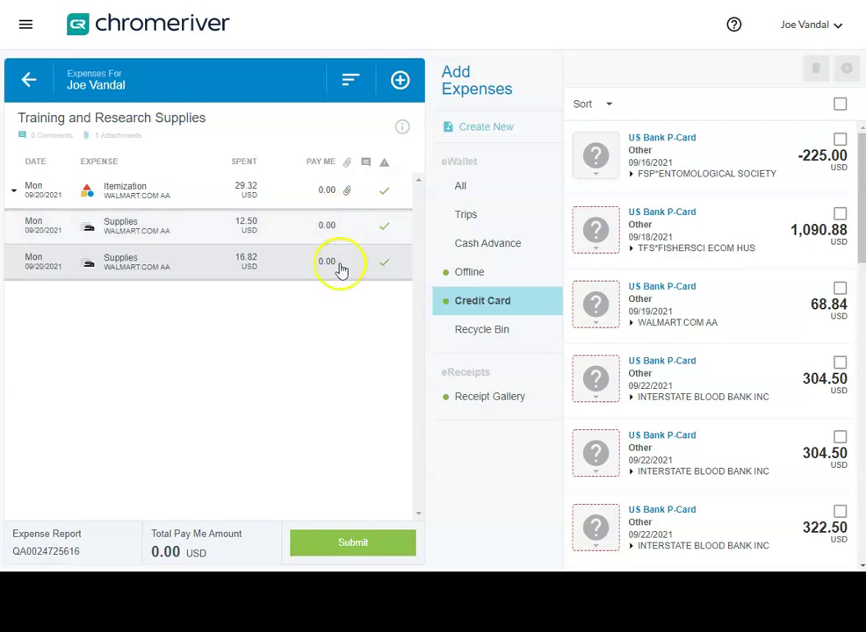
click(338, 542)
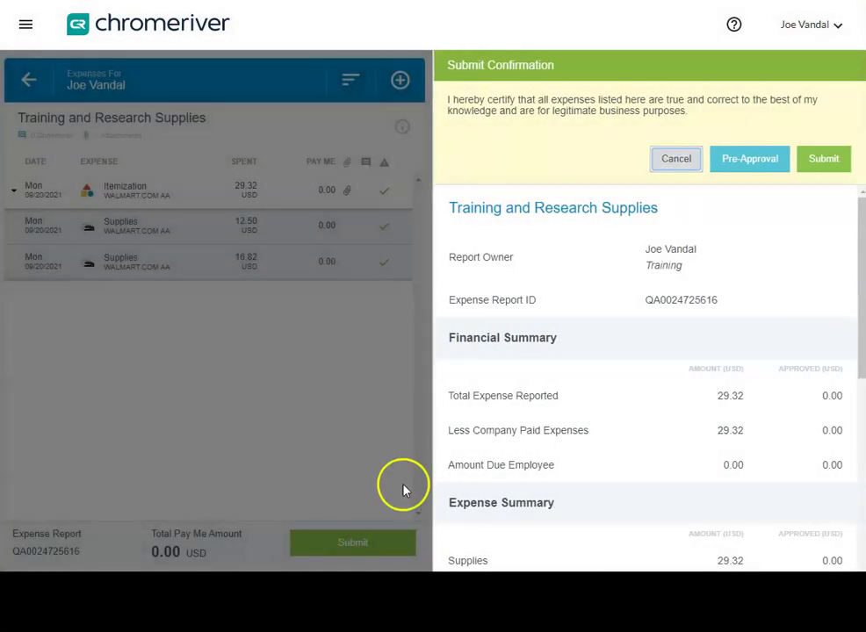
Confirm the certified submission of the Training and Research Supplies report totalling 29.32
click(817, 159)
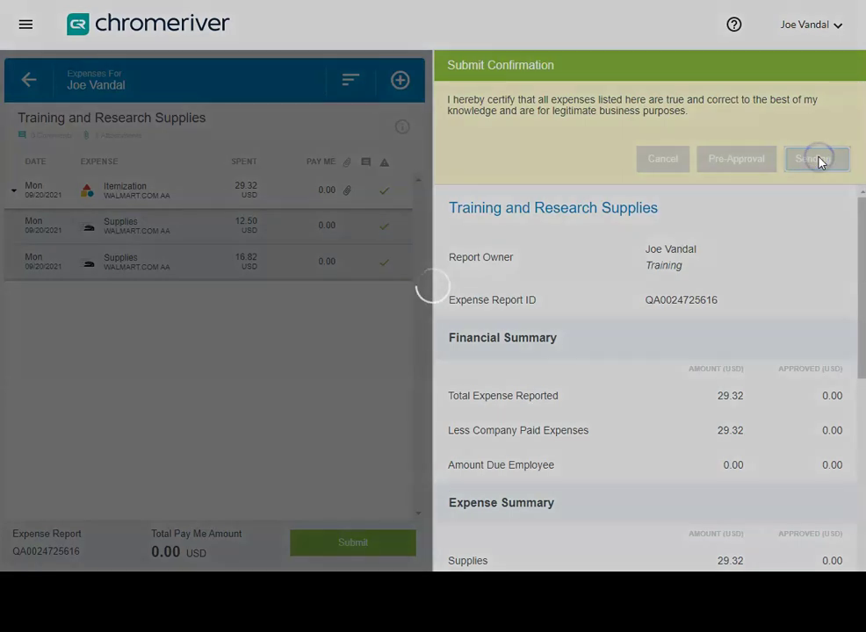